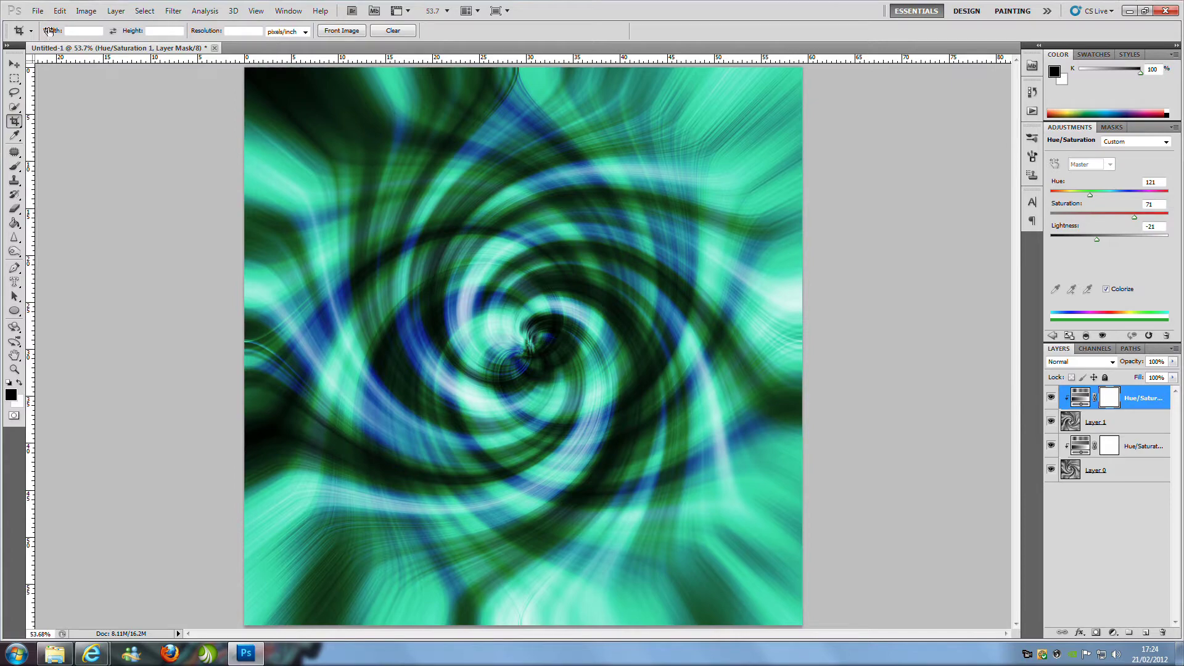
Create a new 1684 × 1684 px, 72 ppi RGB document with a white background
{"action": "left_click", "coordinate": [38, 10]}
{"action": "left_click", "coordinate": [43, 34]}
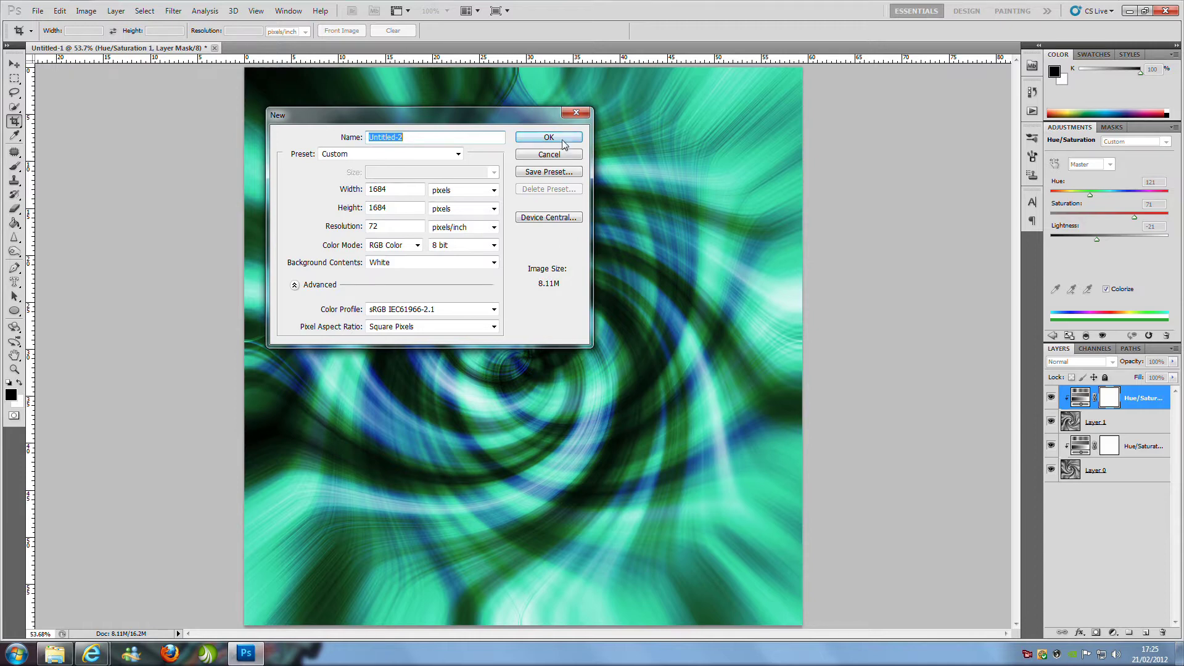
{"action": "left_click", "coordinate": [529, 137]}
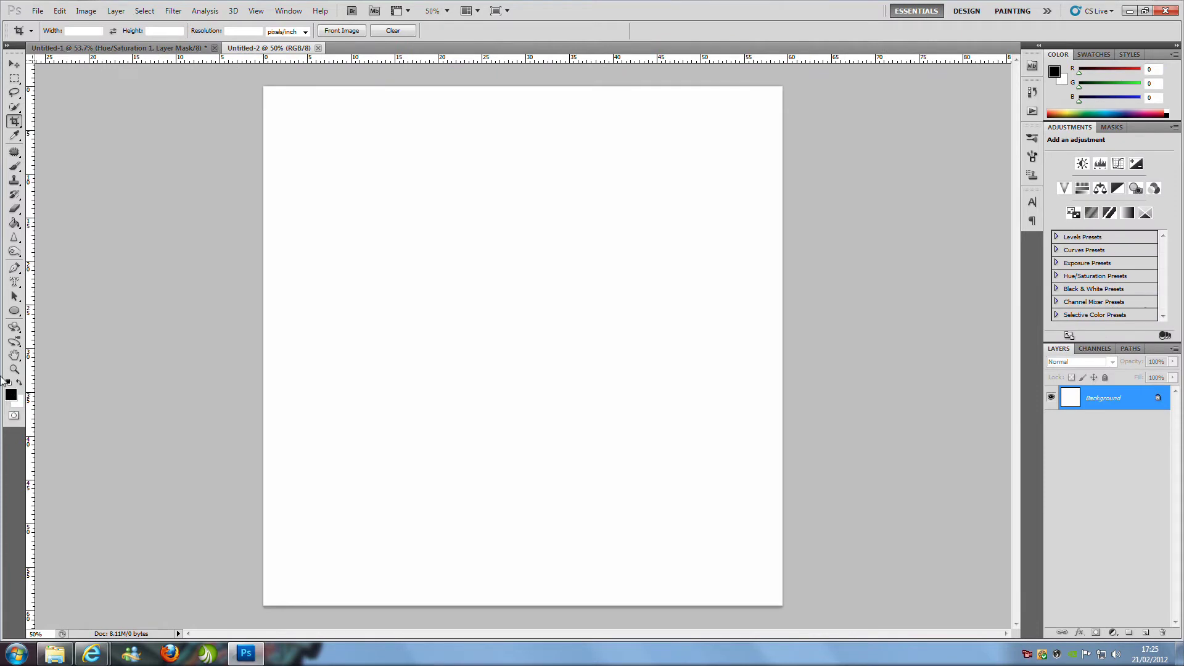
Fill the blank canvas with grey Filter > Render > Clouds
{"action": "left_click", "coordinate": [173, 11]}
{"action": "mouse_move", "coordinate": [219, 185]}
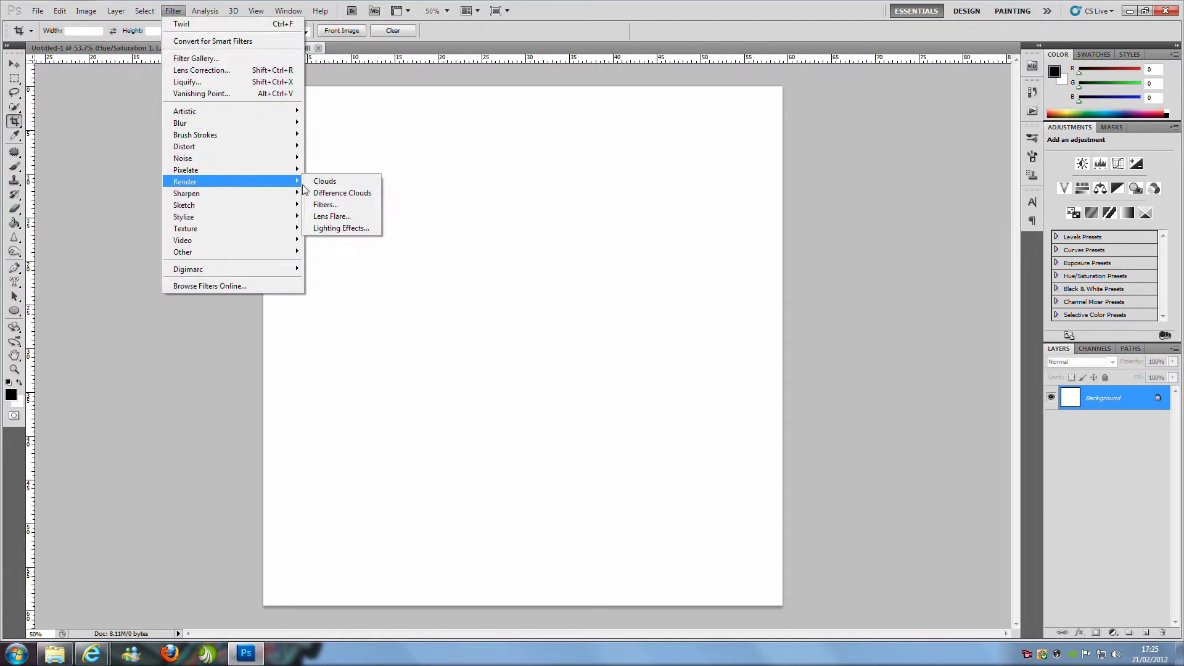
{"action": "left_click", "coordinate": [341, 185]}
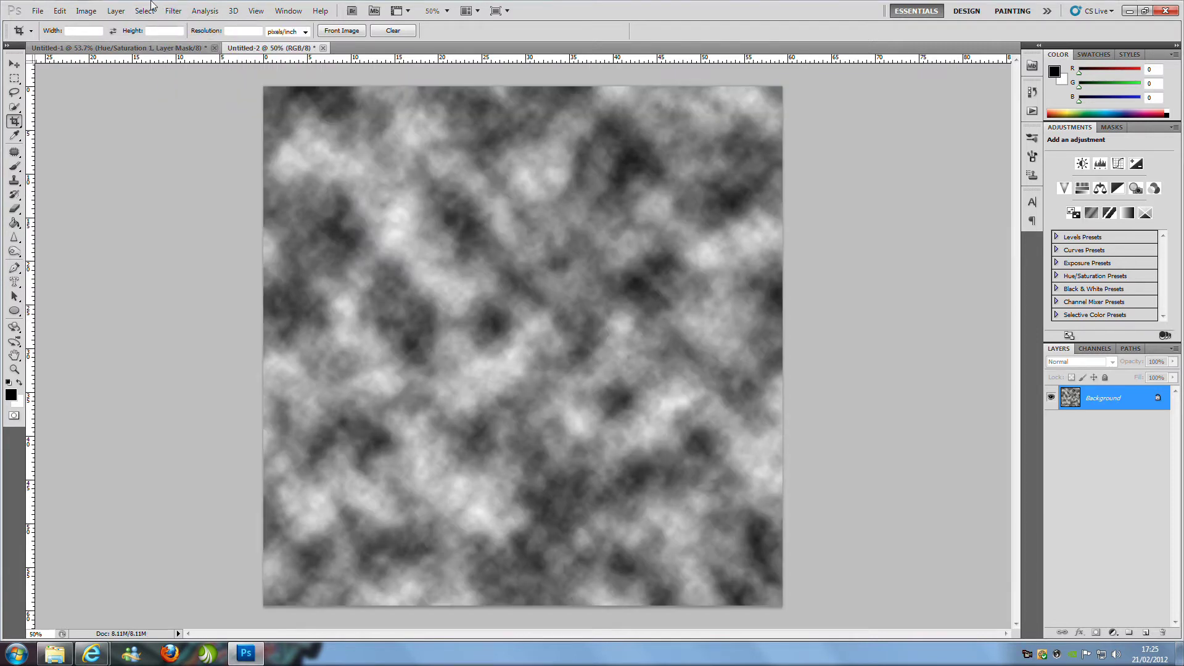
Apply Sketch > Graphic Pen with Stroke Length 15, Balance 50, Right Diagonal
{"action": "left_click", "coordinate": [177, 12]}
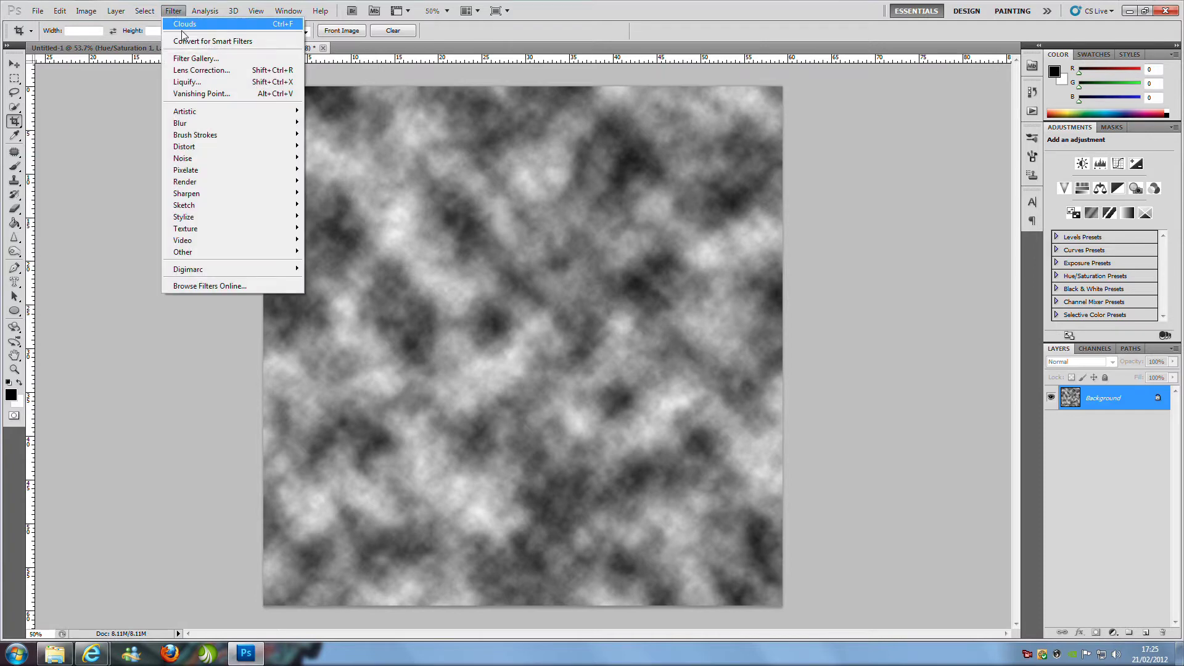
{"action": "mouse_move", "coordinate": [207, 206]}
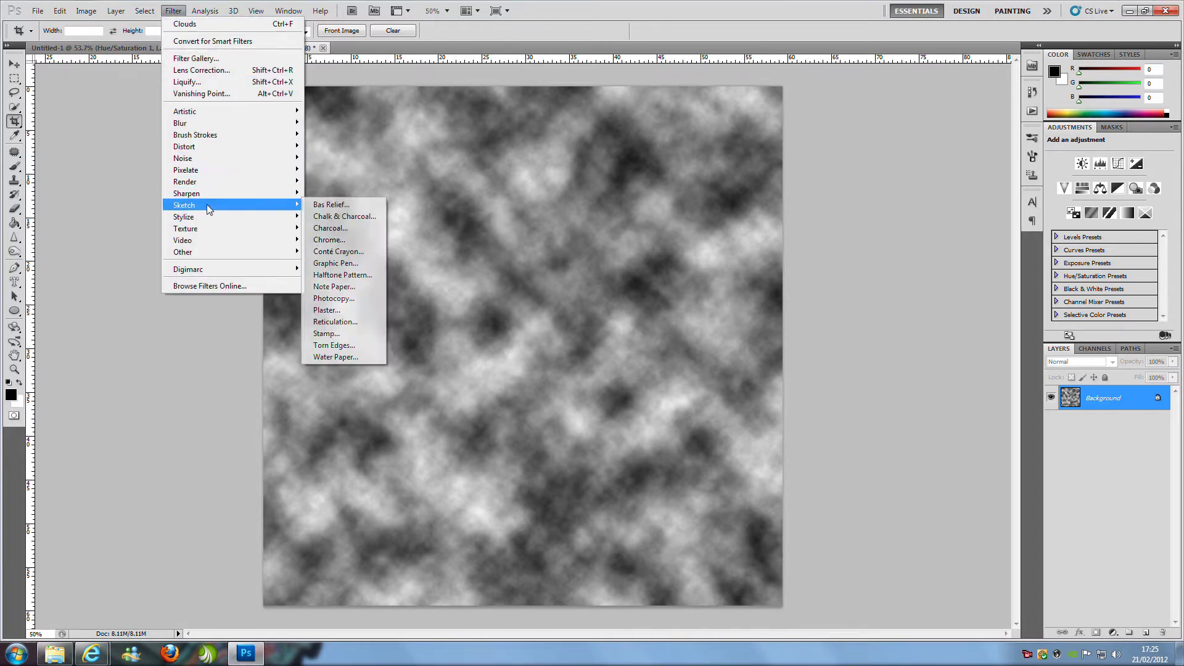
{"action": "left_click", "coordinate": [335, 263]}
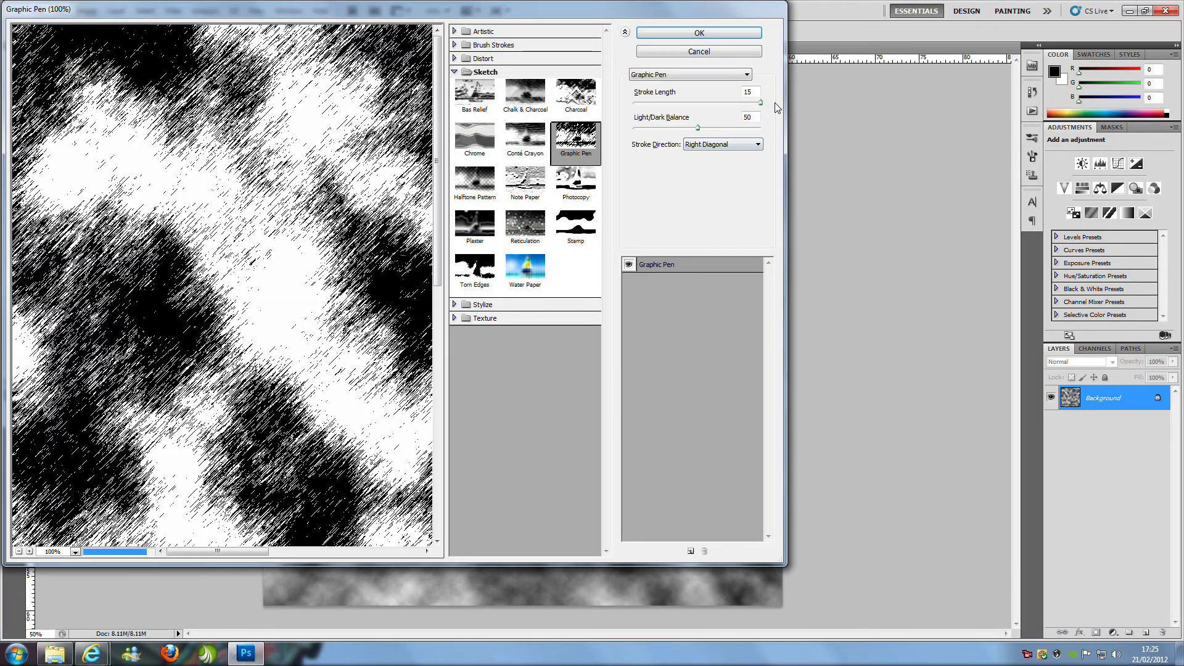
{"action": "left_click", "coordinate": [728, 34]}
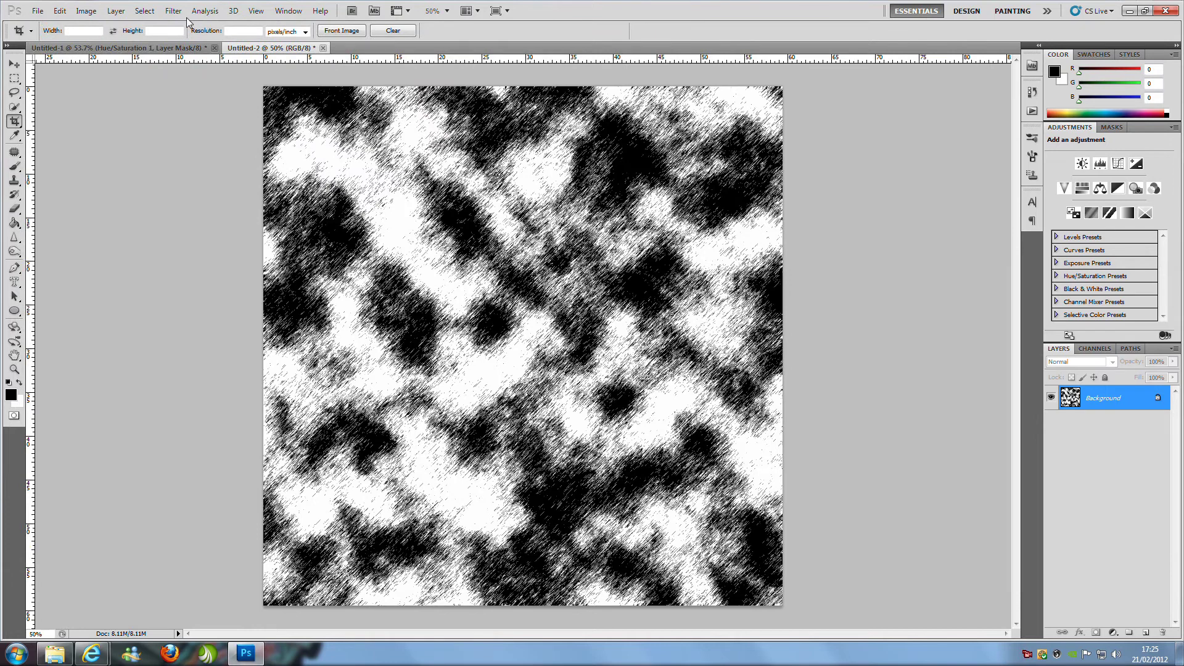
{"action": "left_click", "coordinate": [173, 11]}
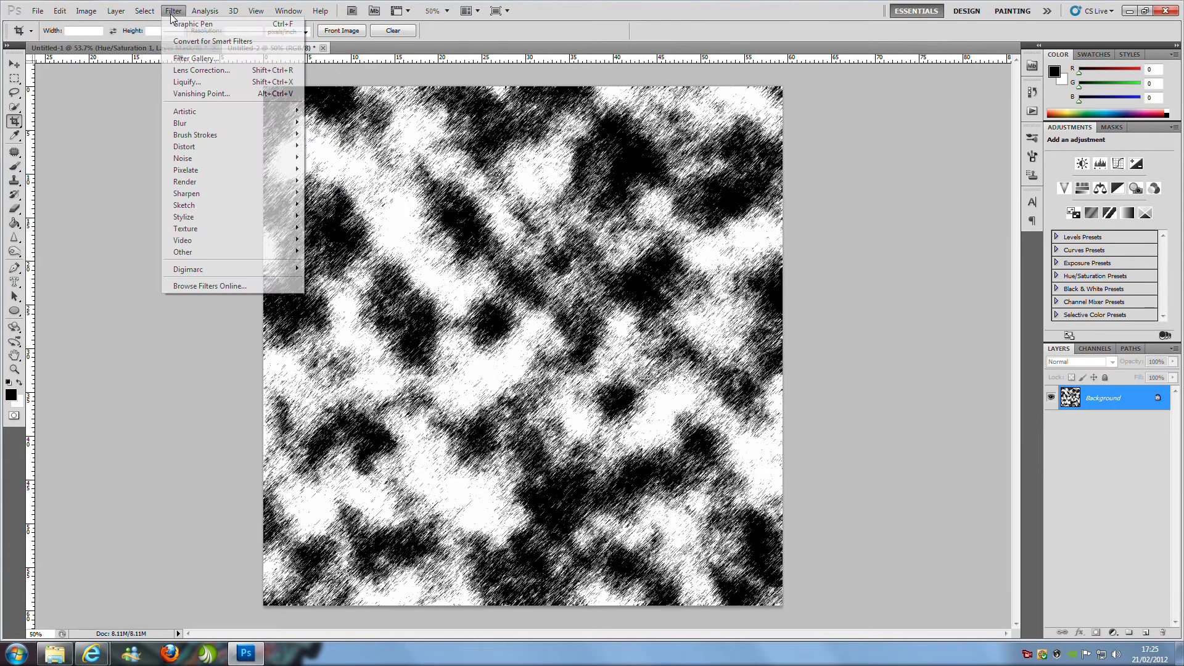
Apply a Radial Blur with Amount 100, Zoom method and Best quality
{"action": "mouse_move", "coordinate": [218, 123]}
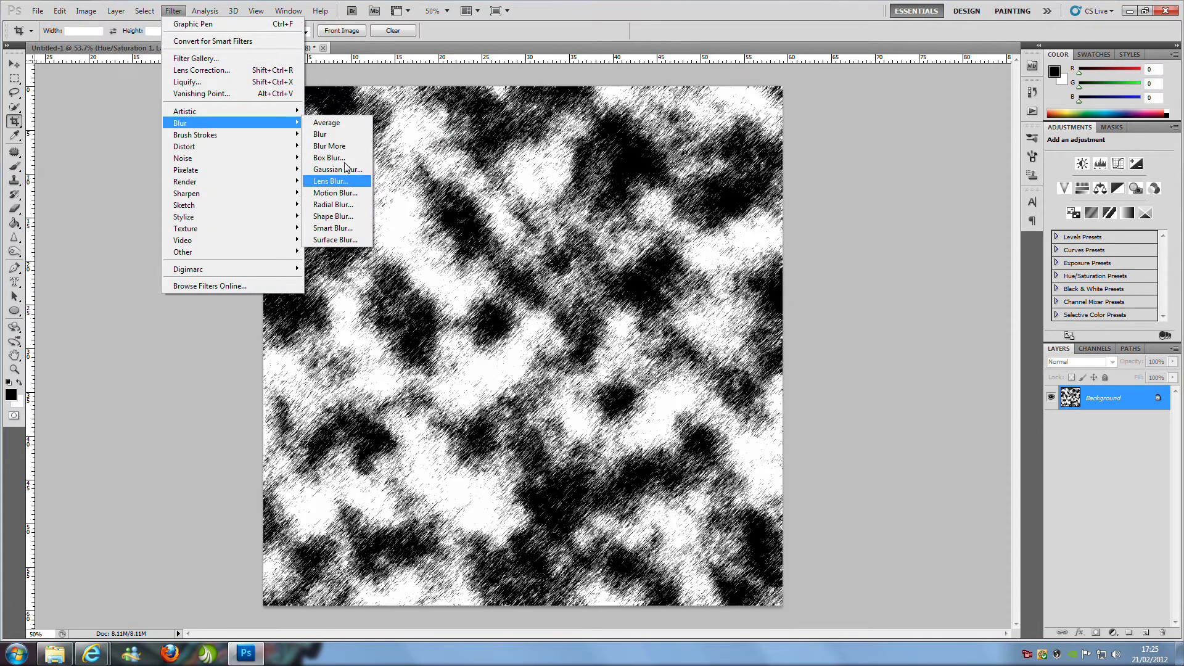
{"action": "left_click", "coordinate": [336, 205]}
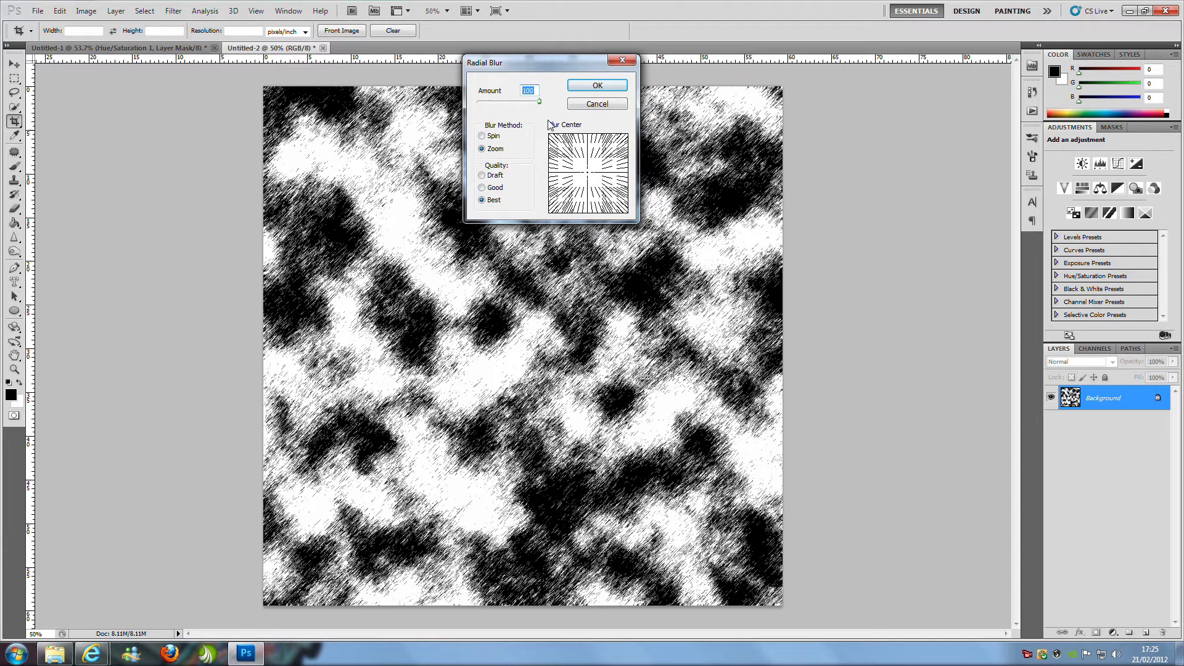
{"action": "left_click", "coordinate": [580, 86]}
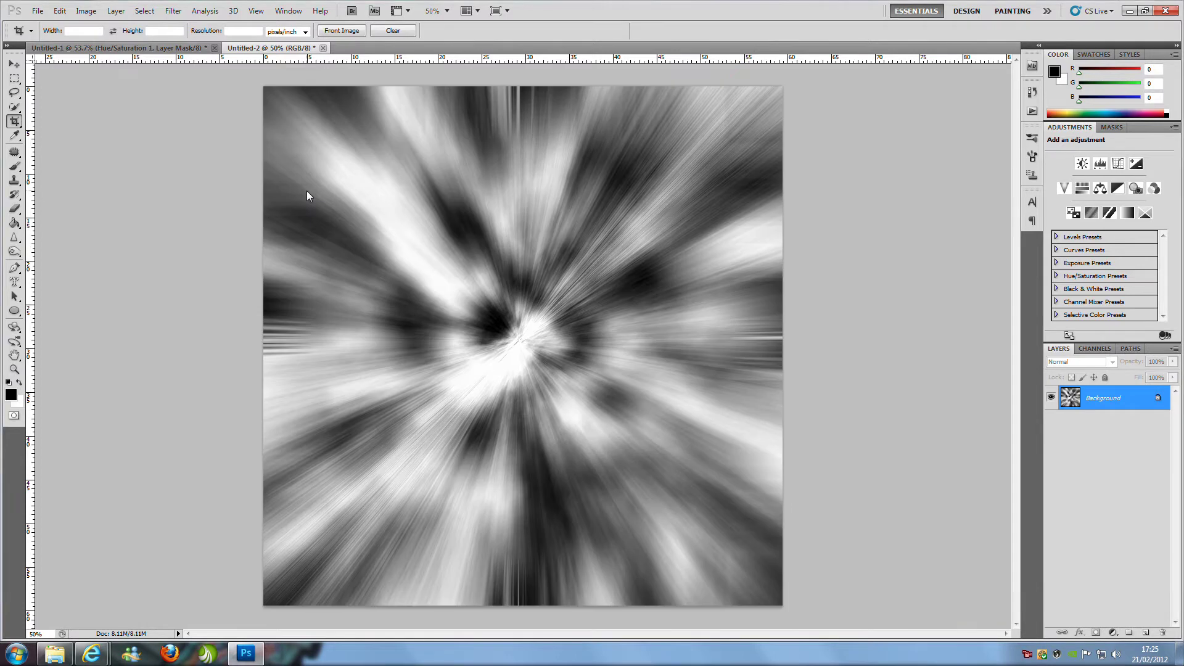
Reapply the last Radial Blur from the top of the Filter menu
{"action": "left_click", "coordinate": [174, 12]}
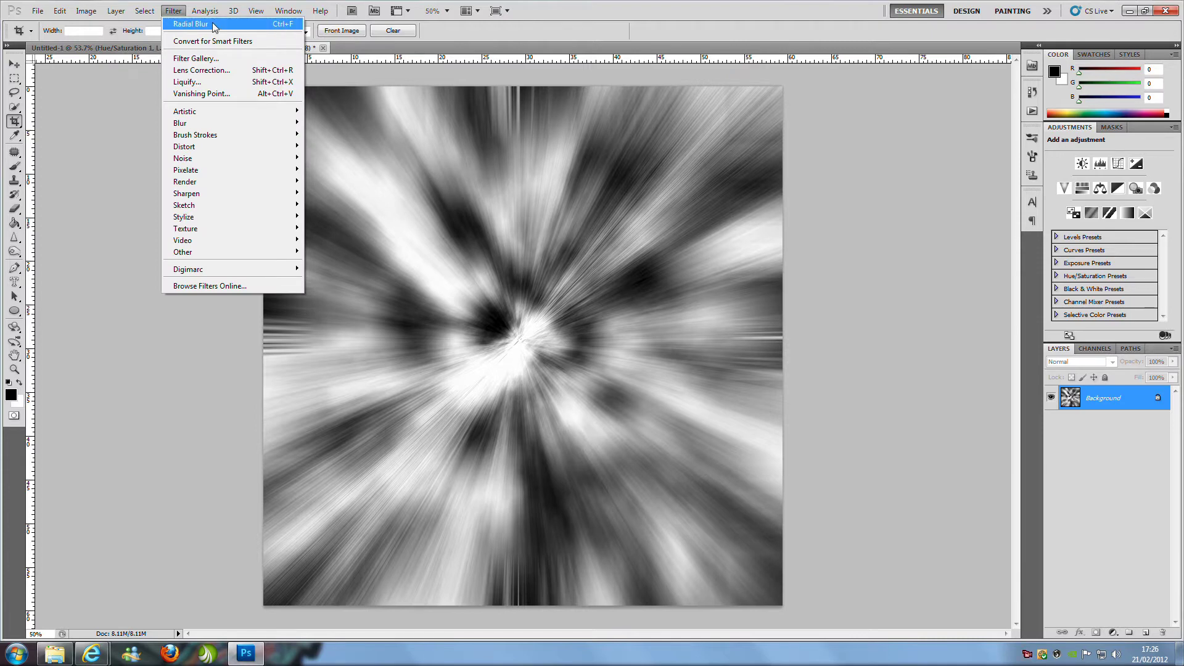
{"action": "left_click", "coordinate": [213, 26]}
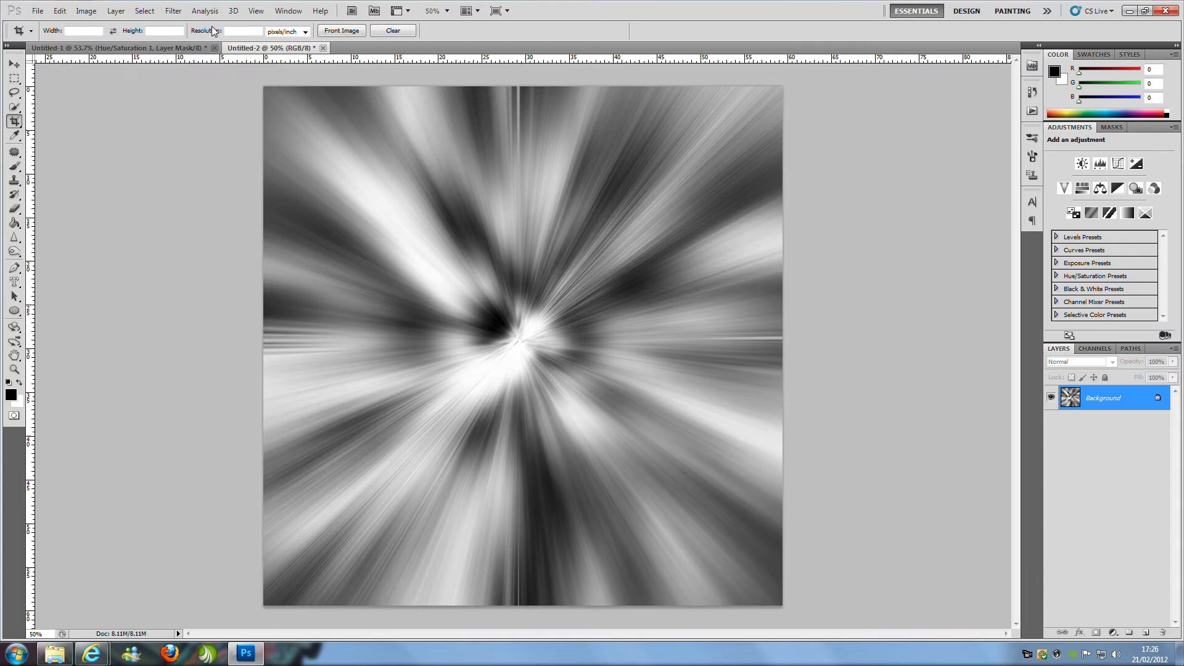
Duplicate the Background with Ctrl+J and make the new Layer 1 active
{"action": "key", "text": "ctrl+j"}
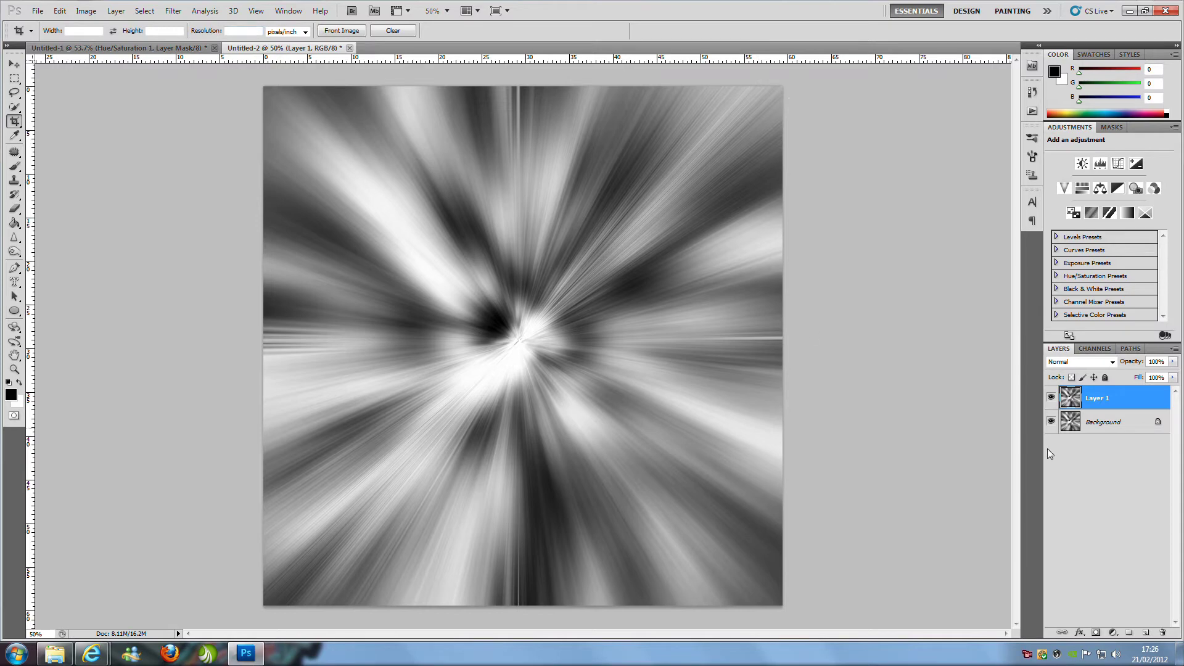
{"action": "left_click_drag", "start_coordinate": [1130, 425], "coordinate": [1145, 482]}
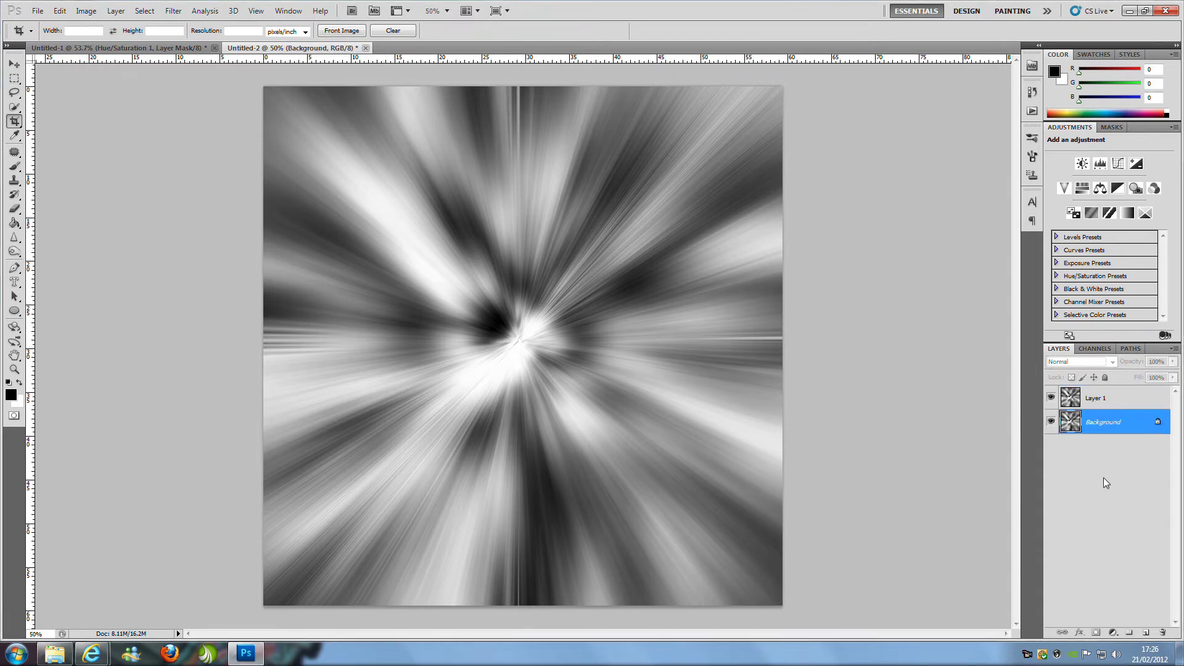
{"action": "left_click", "coordinate": [1107, 400]}
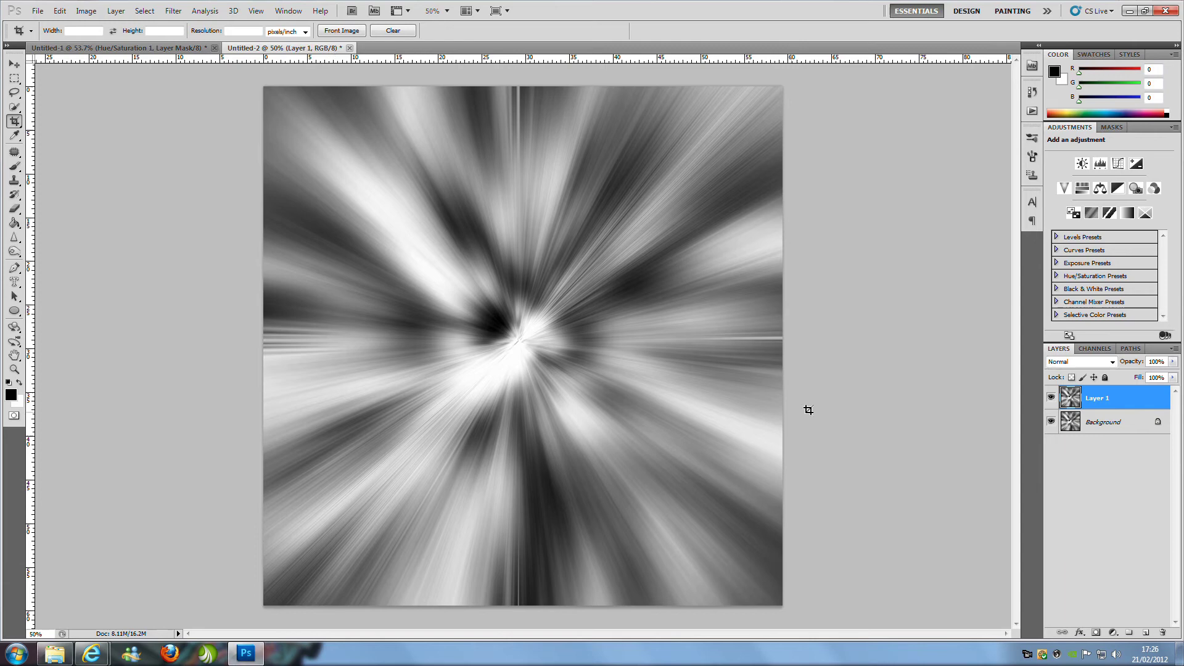
Twirl Layer 1 with a 250° angle
{"action": "left_click", "coordinate": [173, 10]}
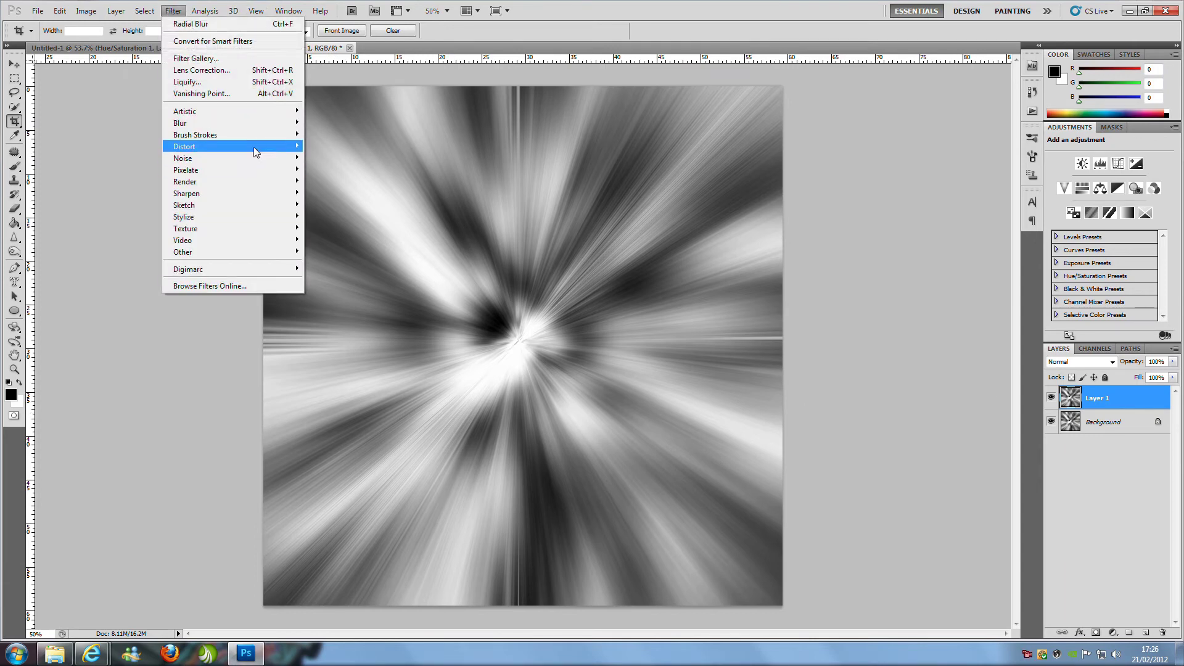
{"action": "mouse_move", "coordinate": [254, 147]}
{"action": "left_click", "coordinate": [340, 252]}
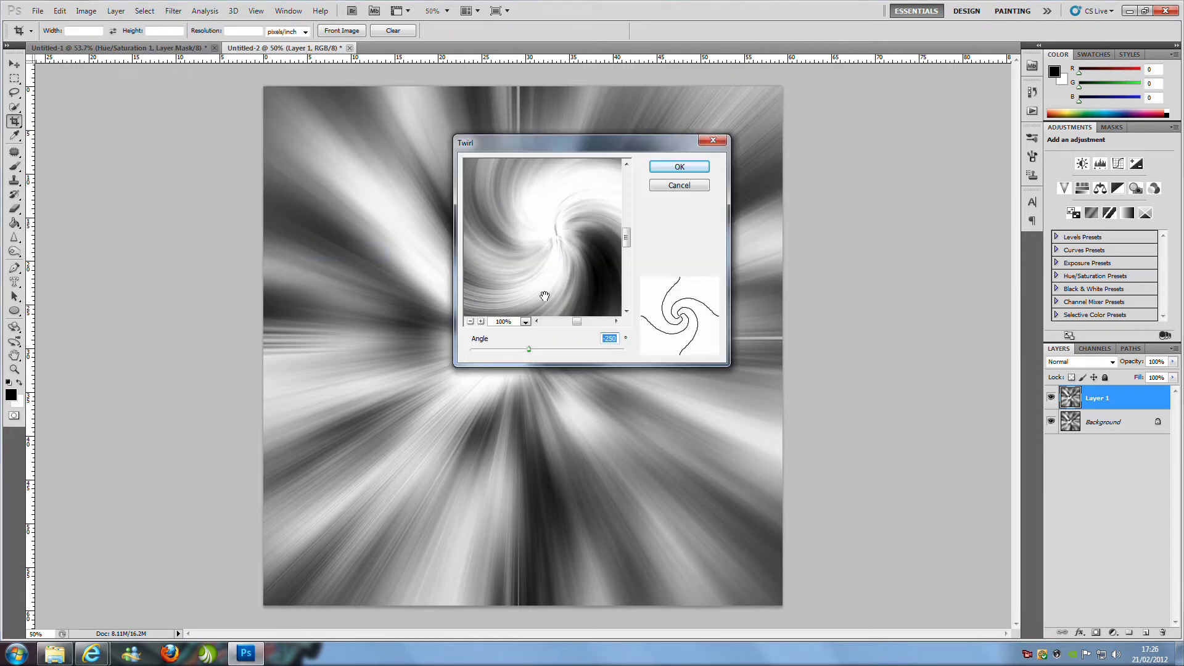
{"action": "left_click", "coordinate": [608, 339]}
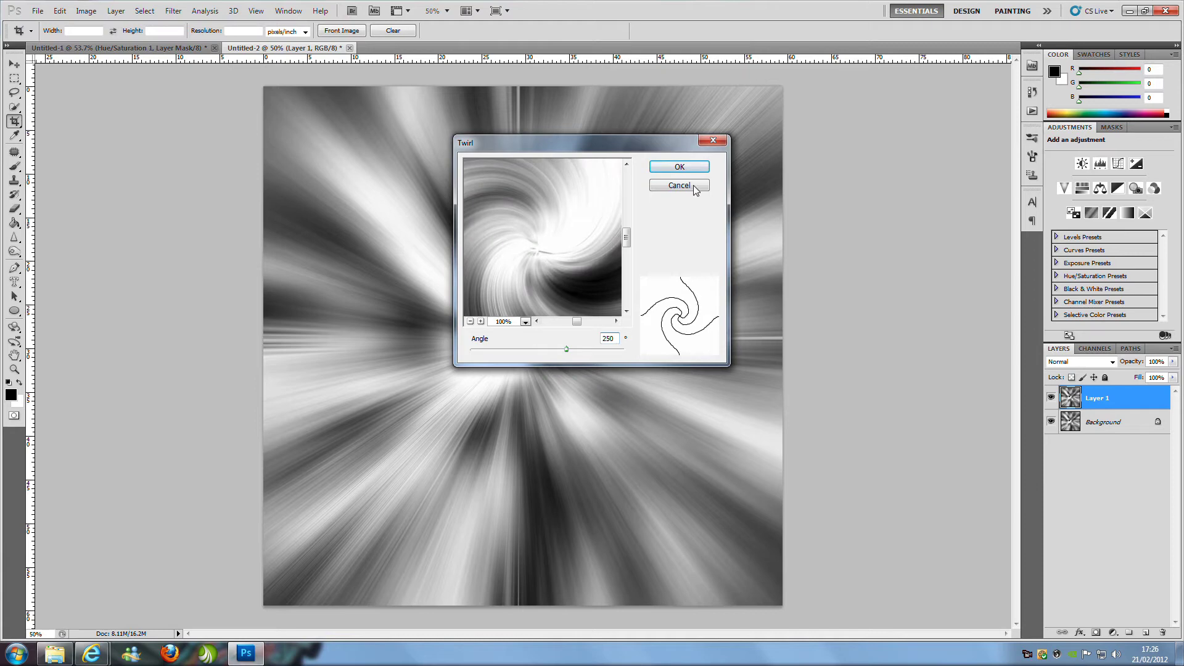
{"action": "left_click", "coordinate": [679, 167]}
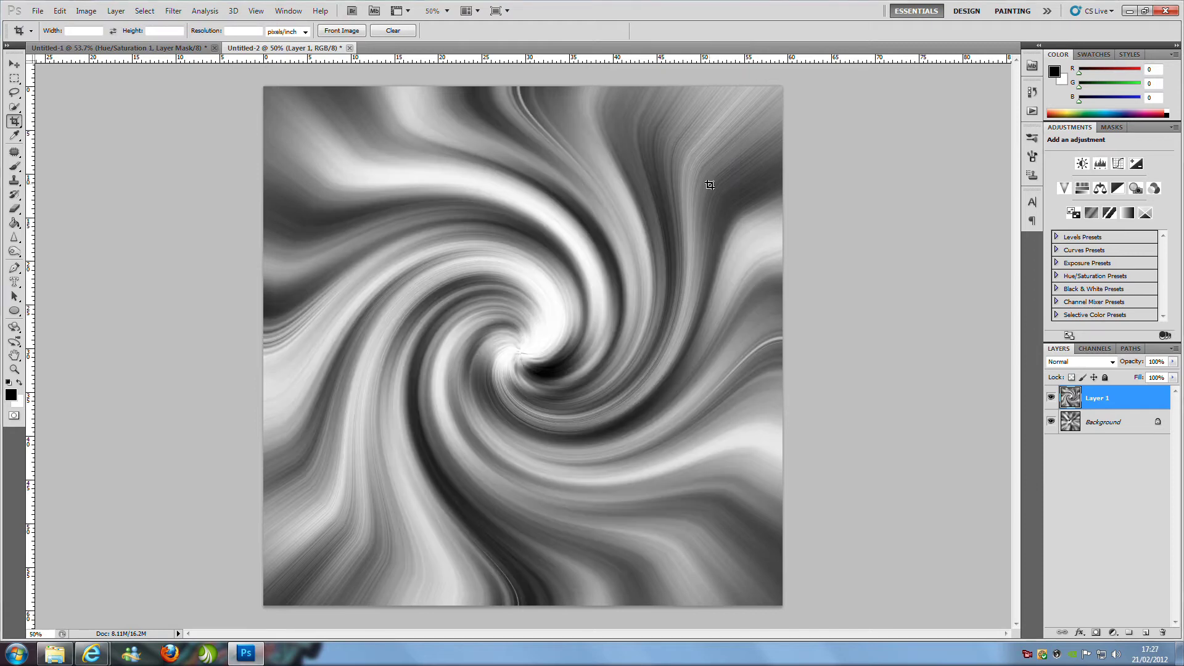
Twirl the Background layer the opposite way at -250°
{"action": "left_click", "coordinate": [1118, 428]}
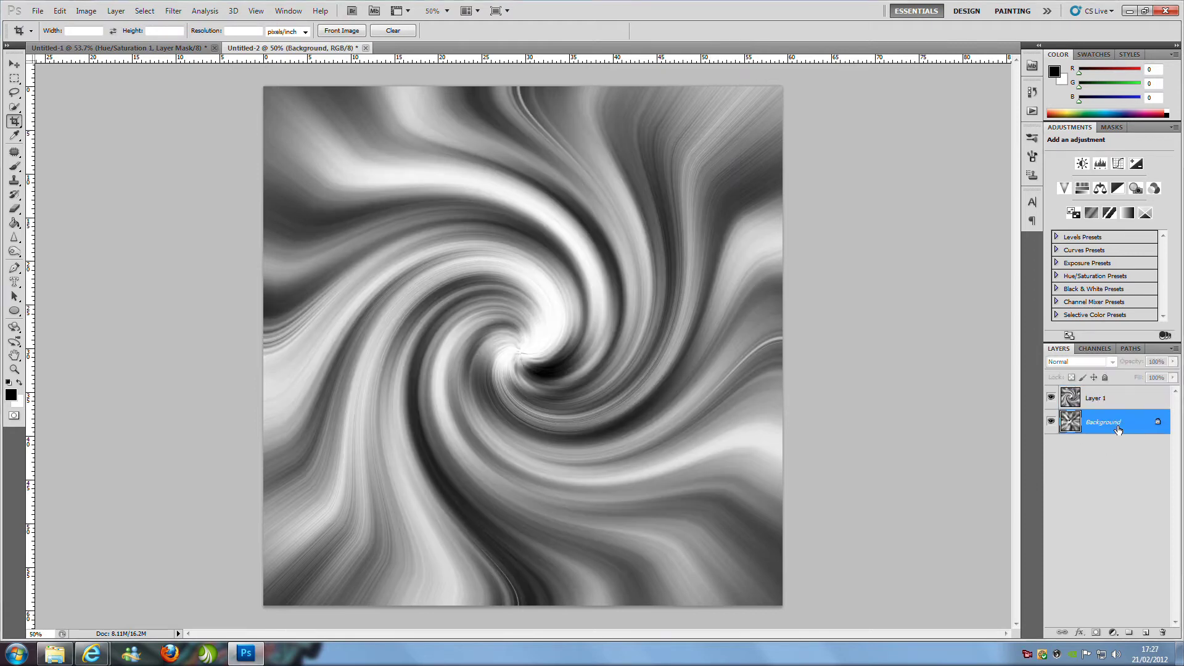
{"action": "left_click", "coordinate": [174, 11]}
{"action": "mouse_move", "coordinate": [191, 148]}
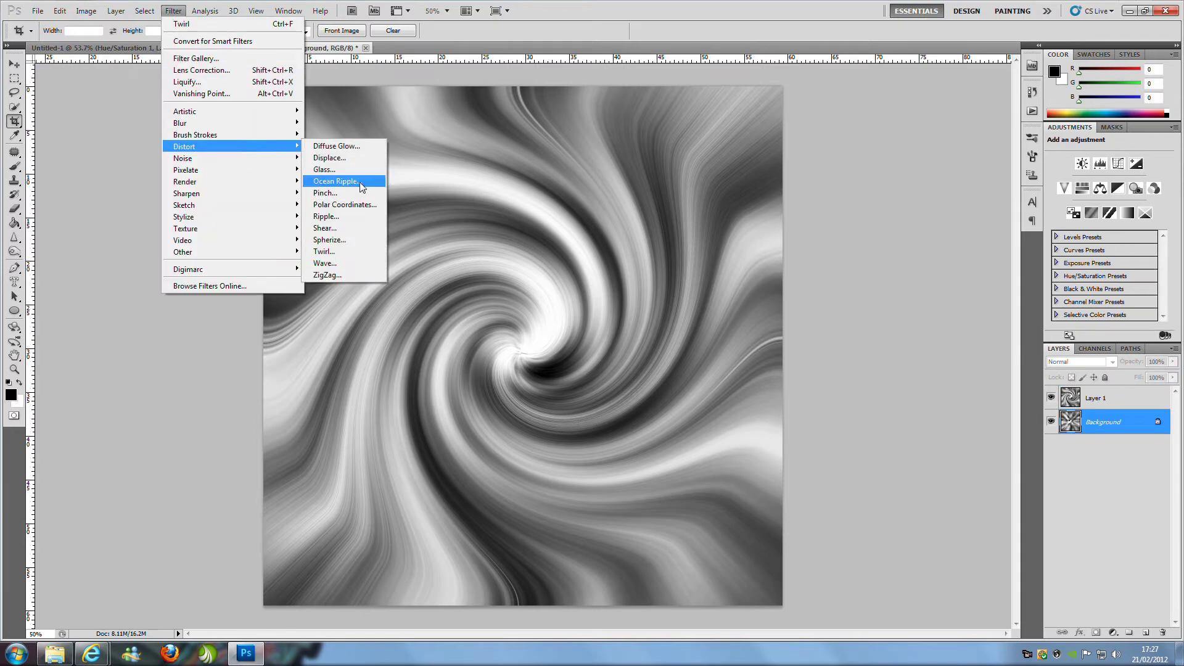
{"action": "left_click", "coordinate": [329, 252]}
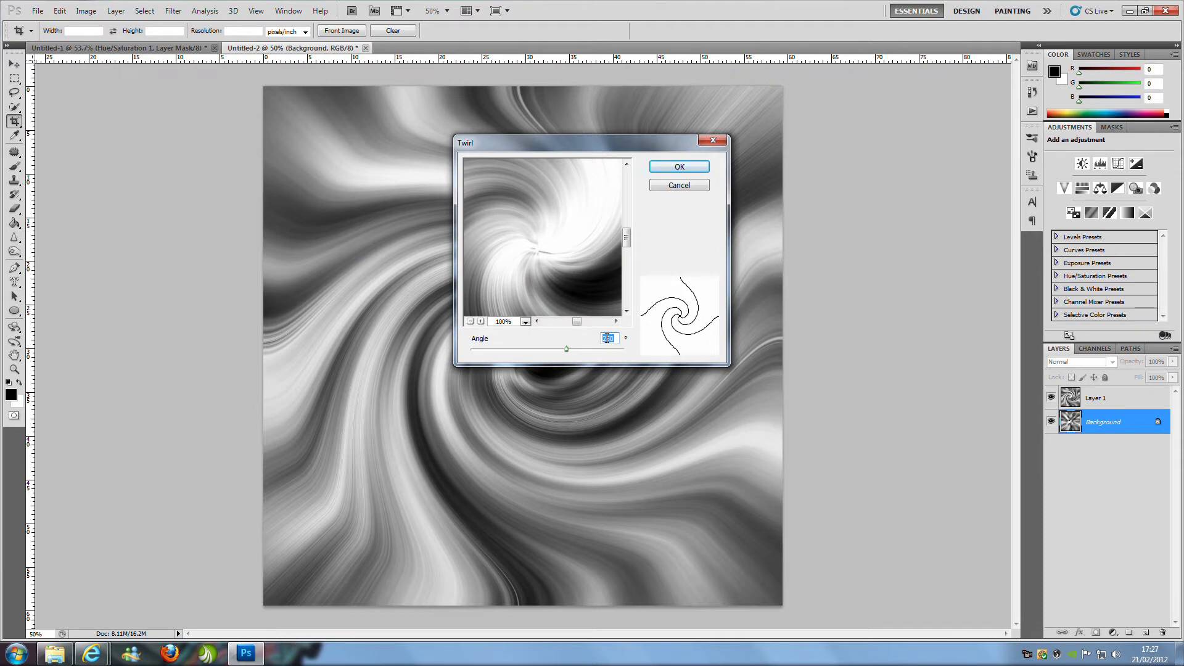
{"action": "left_click", "coordinate": [603, 338]}
{"action": "type", "text": "-"}
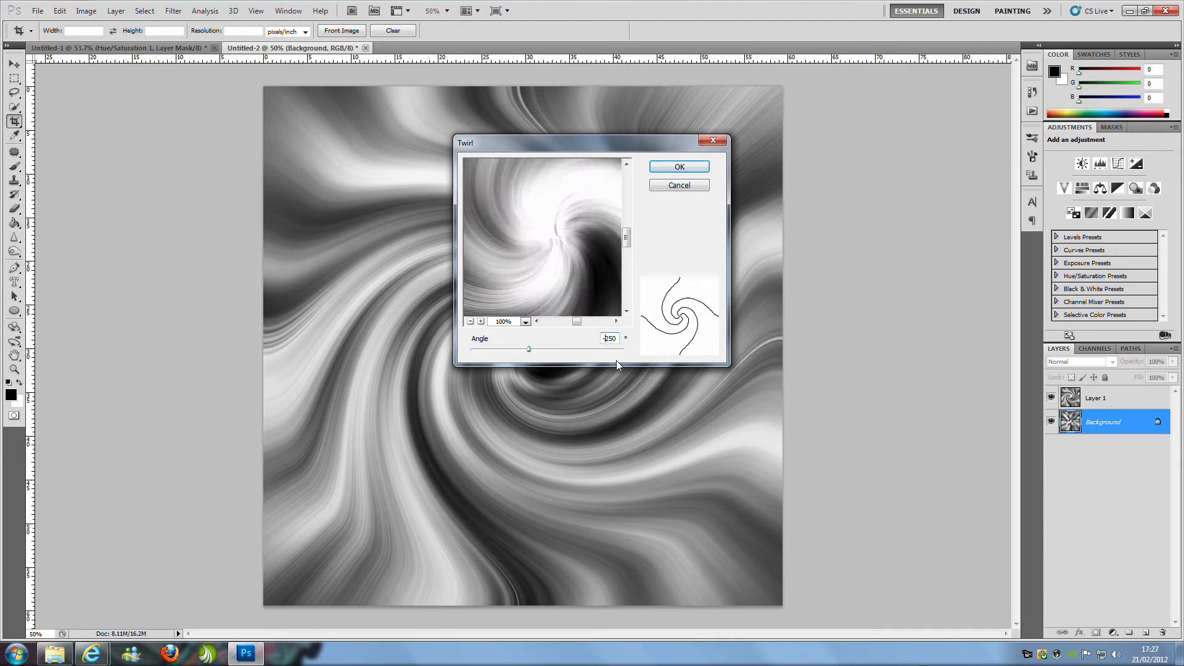
{"action": "left_click", "coordinate": [679, 165]}
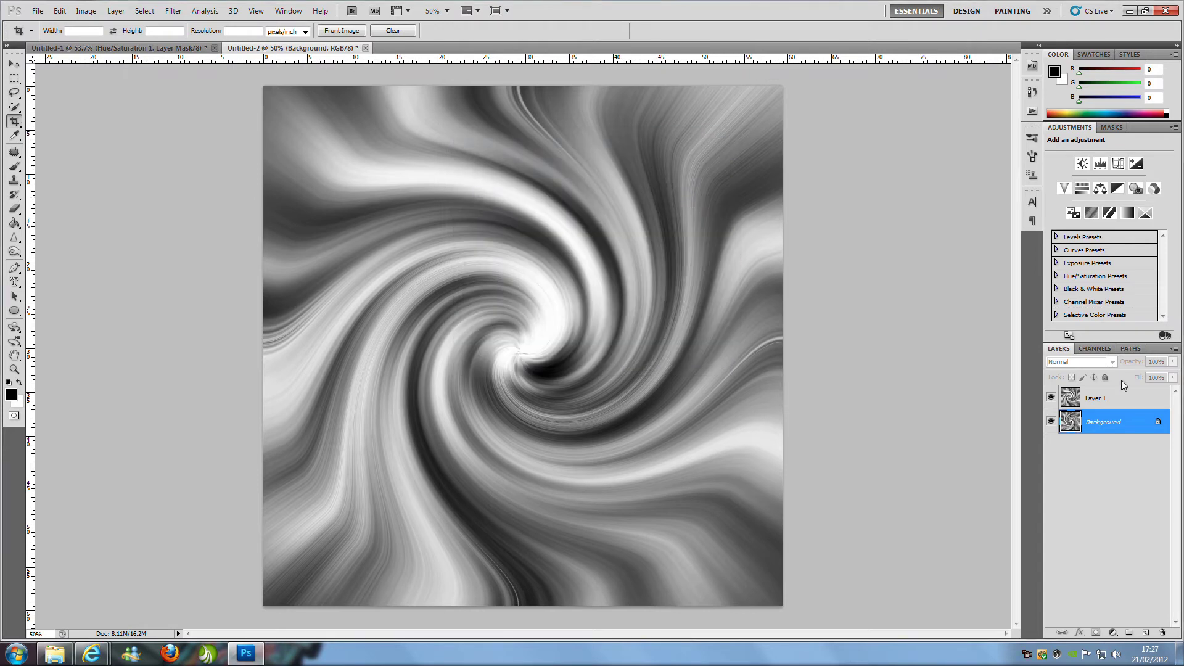
Set Layer 1's blend mode to Overlay
{"action": "left_click", "coordinate": [1122, 398]}
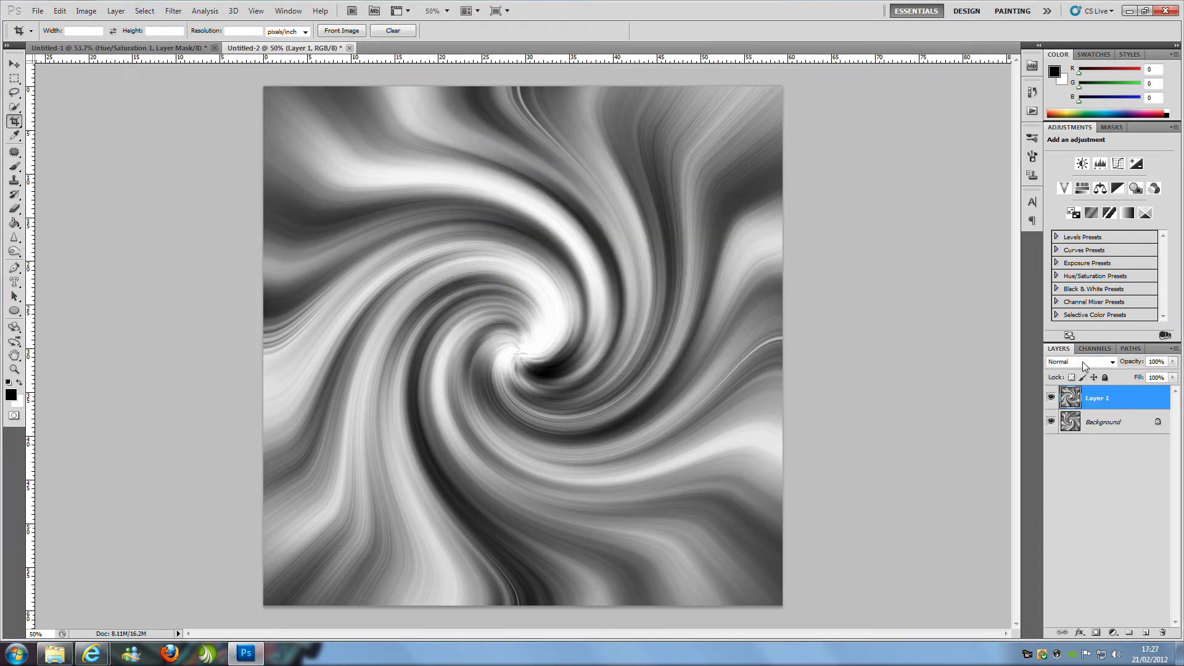
{"action": "left_click", "coordinate": [1083, 361]}
{"action": "left_click", "coordinate": [1085, 196]}
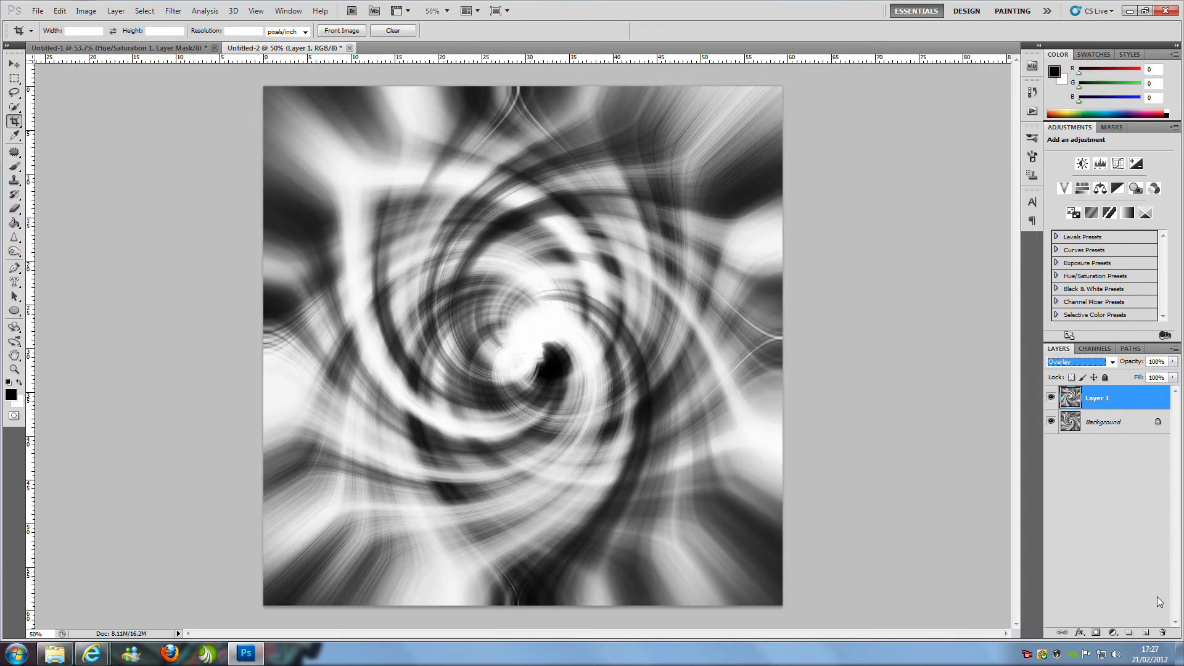
Add a clipped, colorized Hue/Saturation adjustment to Layer 1 with Hue 134, Saturation 70
{"action": "left_click", "coordinate": [1114, 634]}
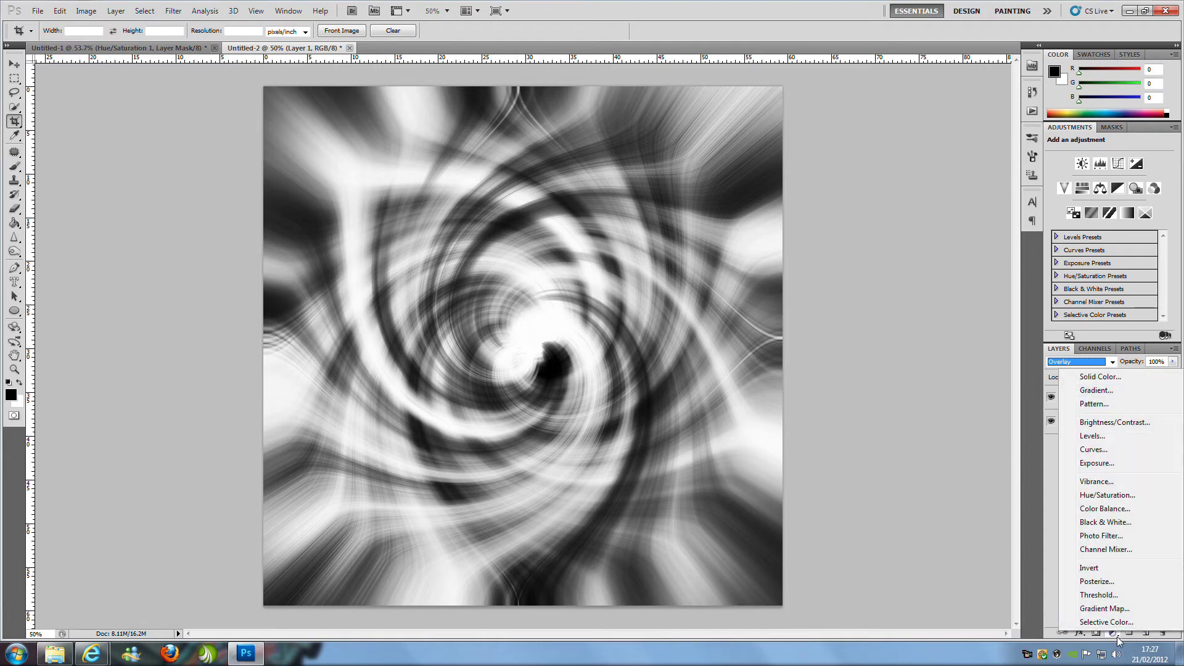
{"action": "left_click", "coordinate": [1108, 500]}
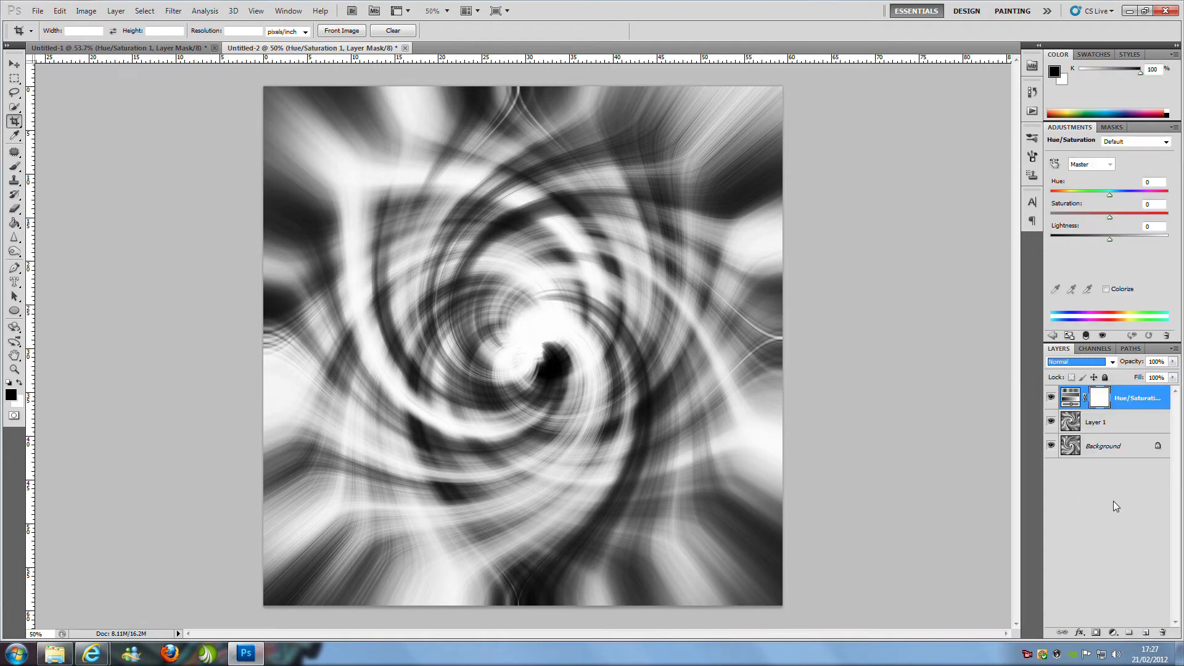
{"action": "right_click", "coordinate": [1149, 401]}
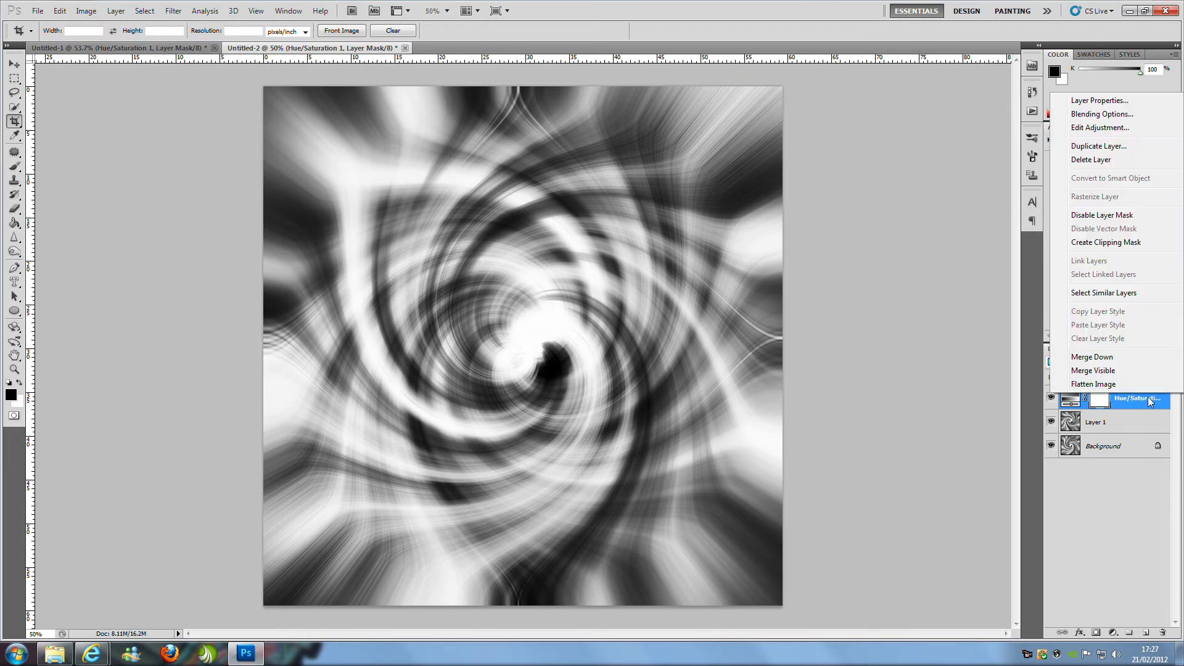
{"action": "left_click", "coordinate": [1105, 245]}
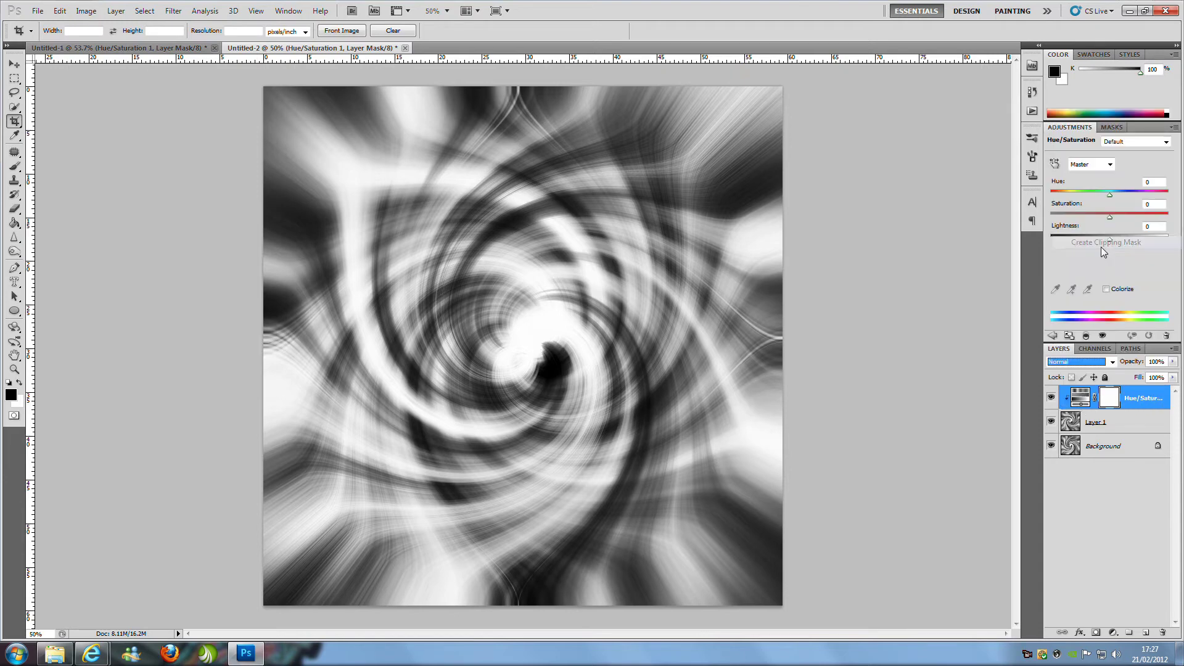
{"action": "left_click", "coordinate": [1104, 287]}
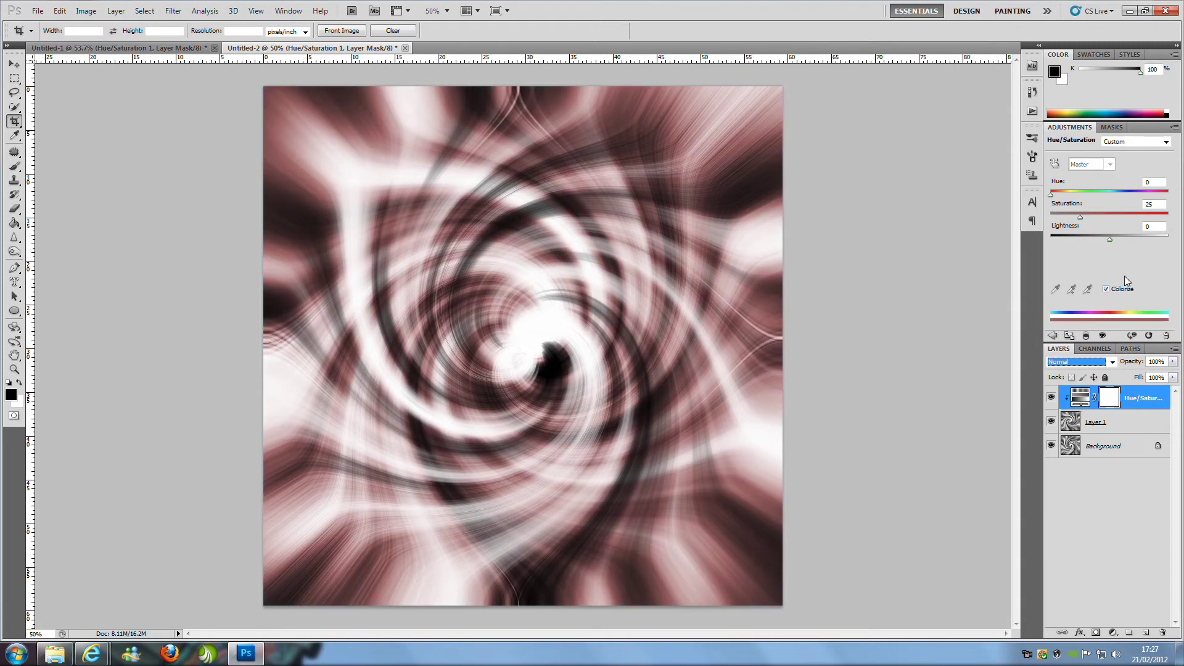
{"action": "left_click_drag", "start_coordinate": [1052, 193], "coordinate": [1092, 196]}
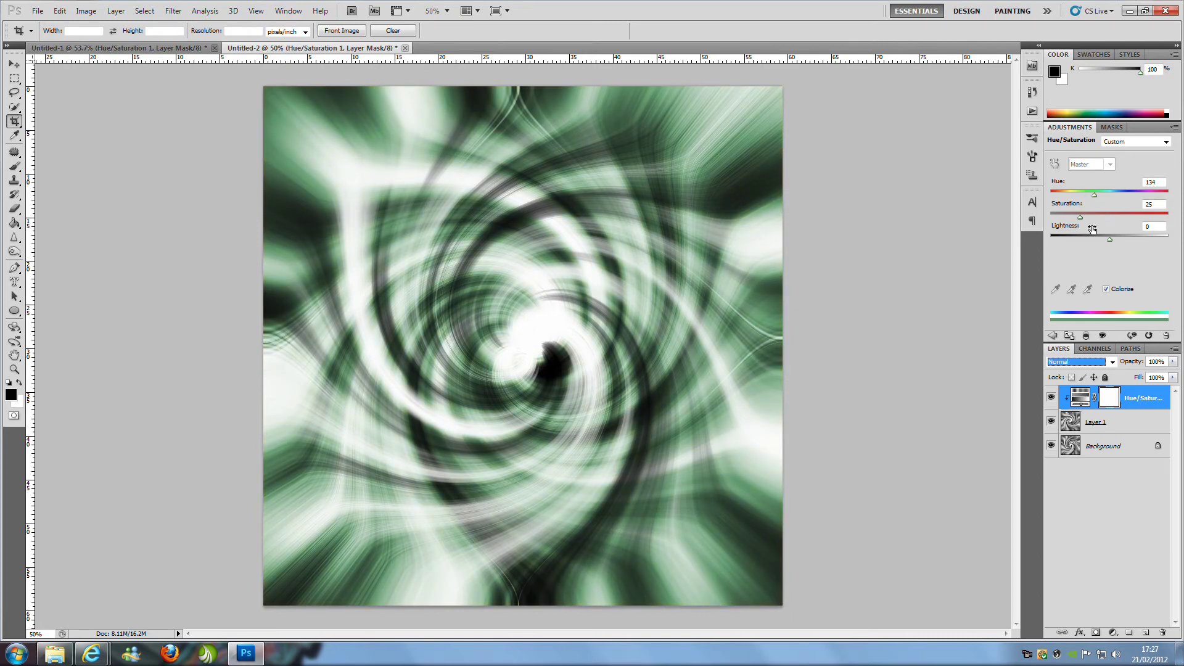
{"action": "left_click_drag", "start_coordinate": [1103, 217], "coordinate": [1132, 216]}
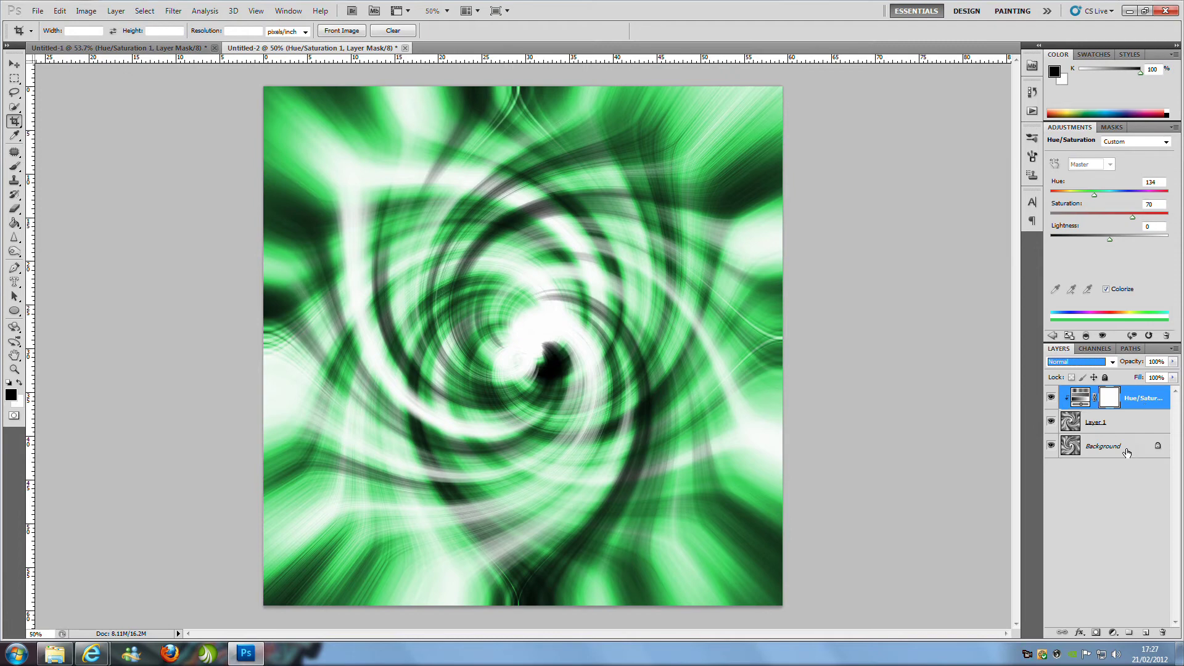
{"action": "left_click", "coordinate": [1130, 452]}
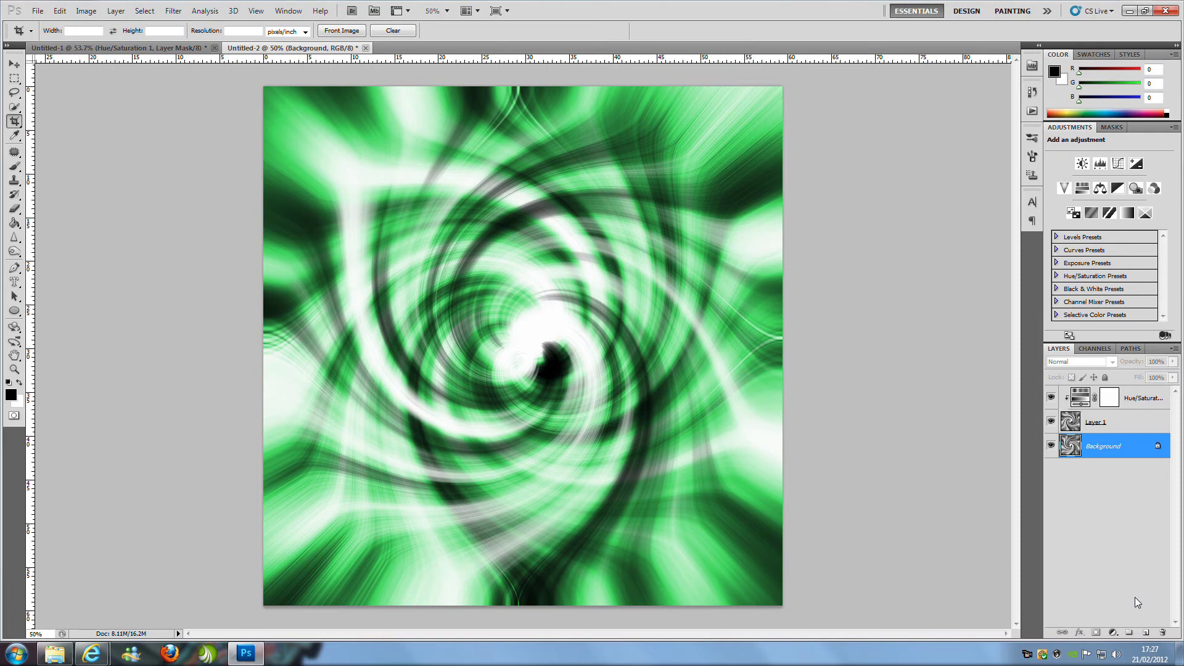
Clip a colorized Hue/Saturation layer to the Background: Hue 207, Saturation 58, Lightness -7
{"action": "left_click", "coordinate": [1114, 633]}
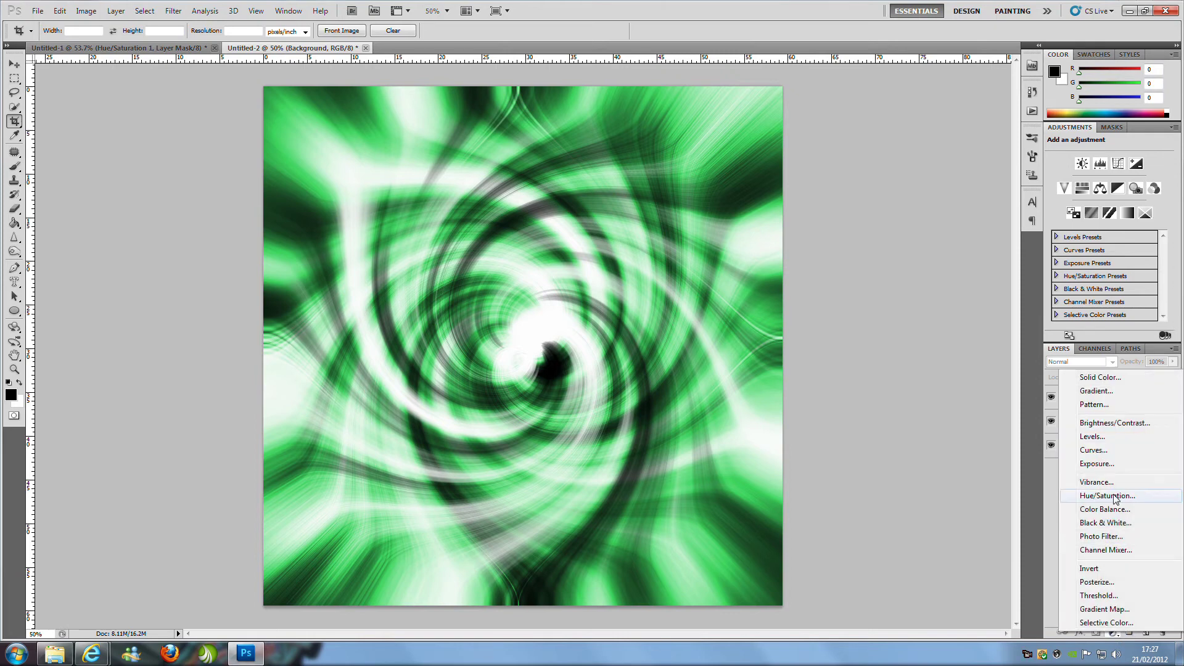
{"action": "left_click", "coordinate": [1116, 497]}
{"action": "right_click", "coordinate": [1135, 442]}
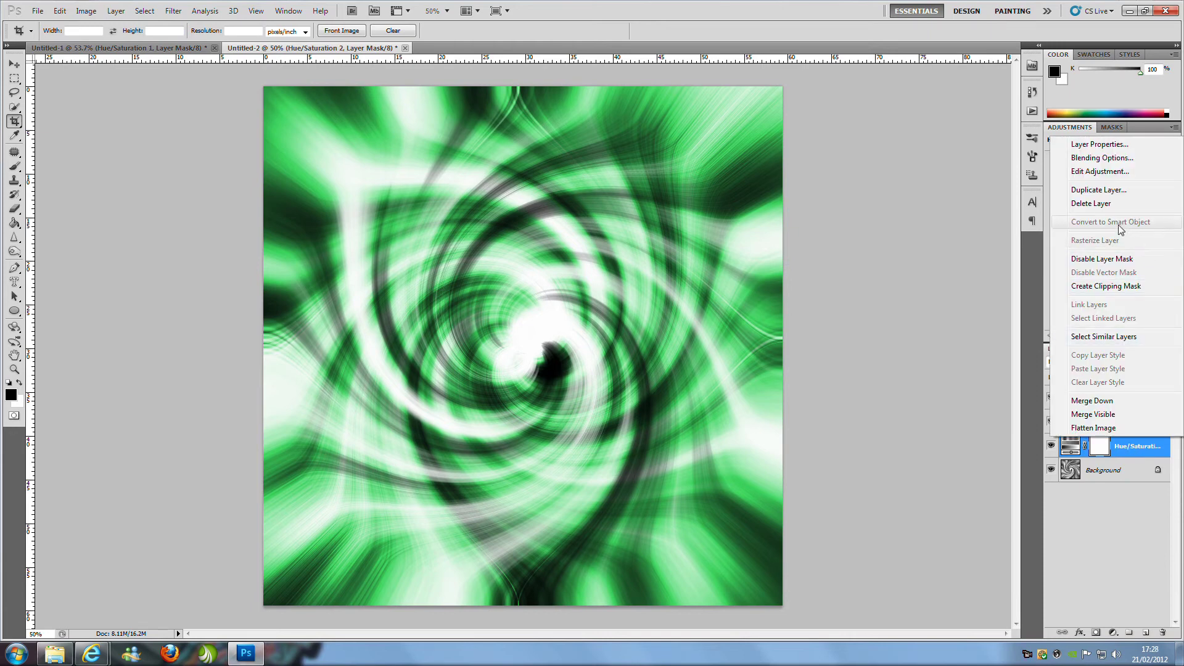
{"action": "left_click", "coordinate": [1106, 287]}
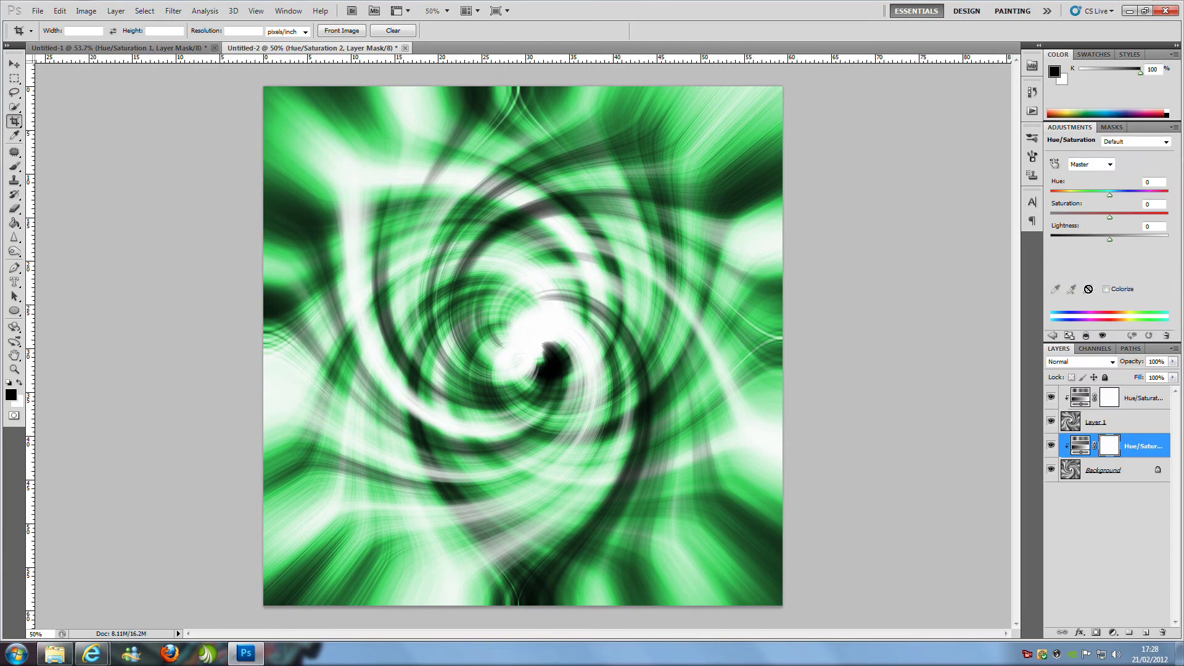
{"action": "left_click", "coordinate": [1106, 288]}
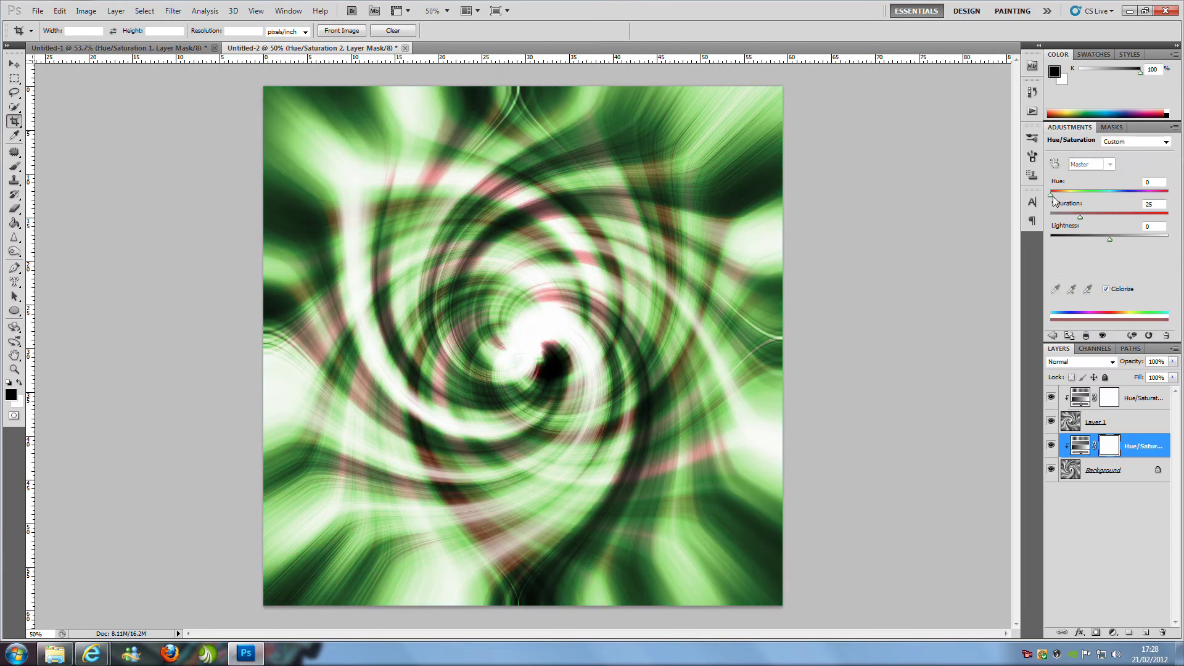
{"action": "left_click_drag", "start_coordinate": [1051, 193], "coordinate": [1121, 199]}
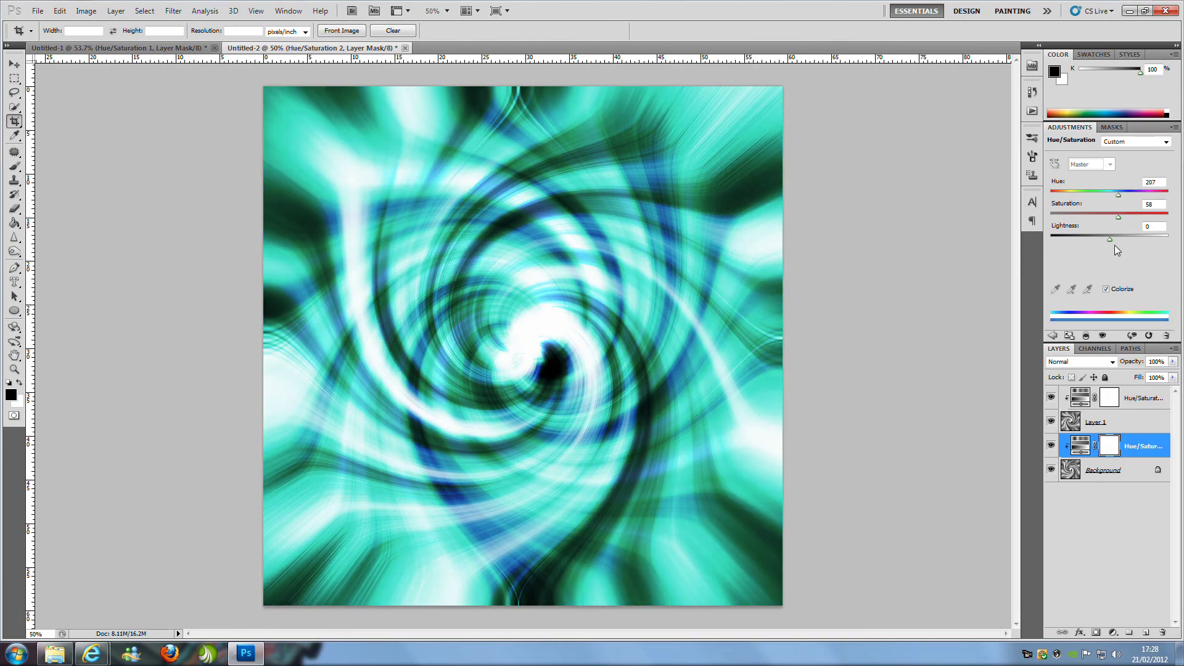
{"action": "left_click_drag", "start_coordinate": [1110, 239], "coordinate": [1106, 240]}
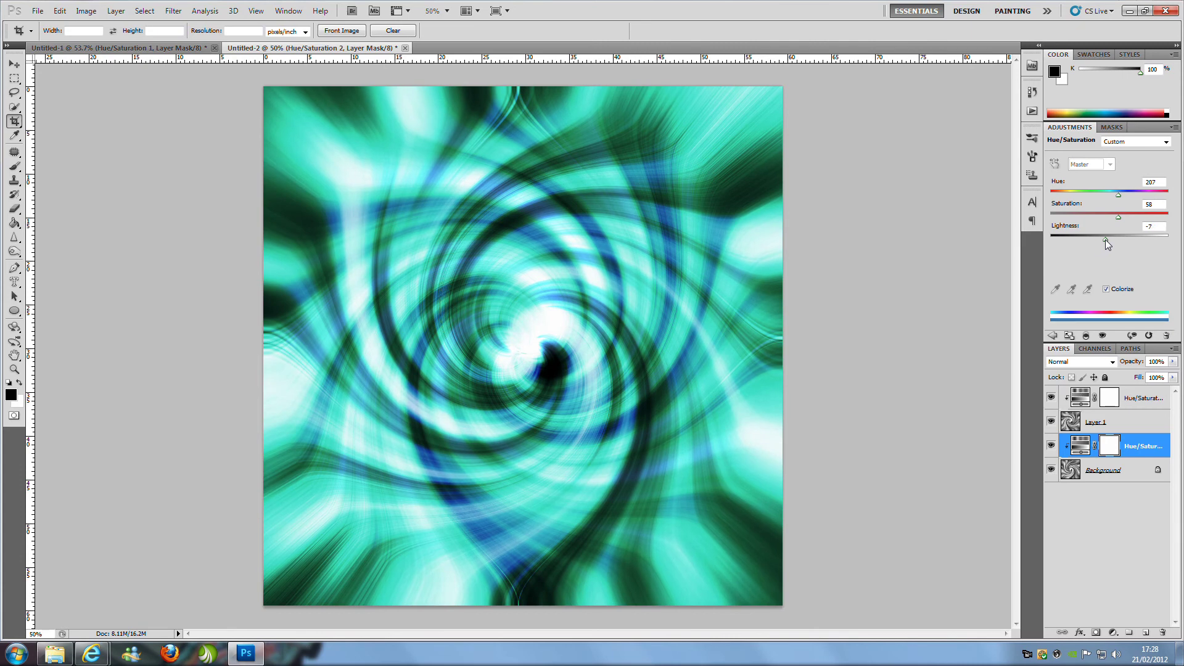